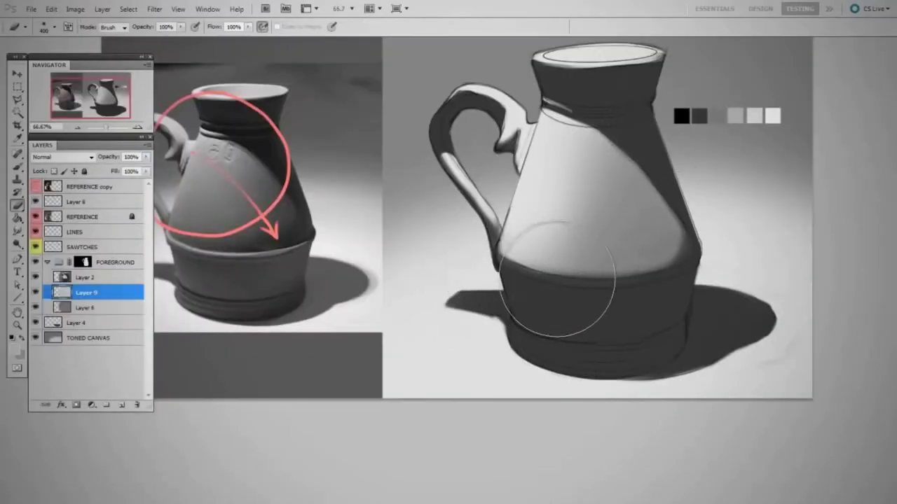
- On Layer 9, paint lighter tones over the lower belly and a darker dab on its right
drag(533, 231, 630, 259)
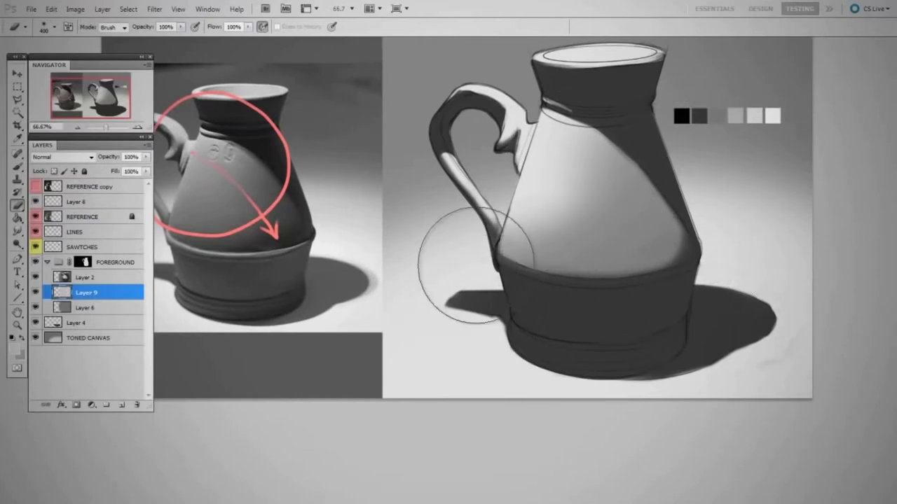
click(641, 252)
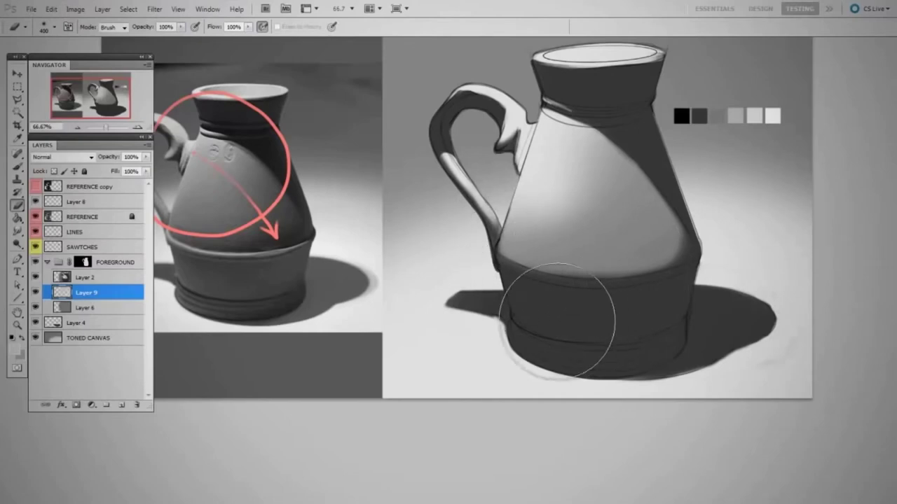
scroll(627, 281, up, 1)
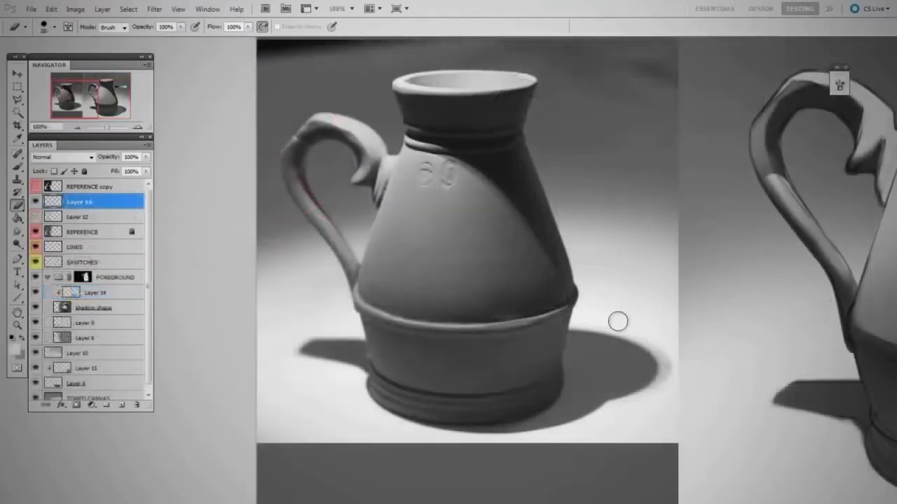
- Draw red arrows and guide lines at the base, red V lines on the right, and a waist-ridge curve
drag(583, 343, 524, 374)
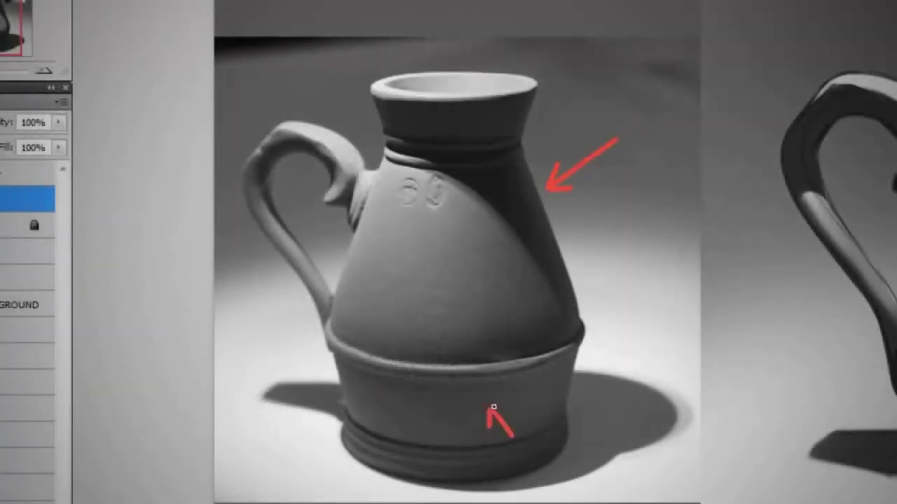
mouse_move(234, 282)
mouse_down()
mouse_move(328, 463)
mouse_move(378, 407)
mouse_up()
drag(553, 406, 603, 491)
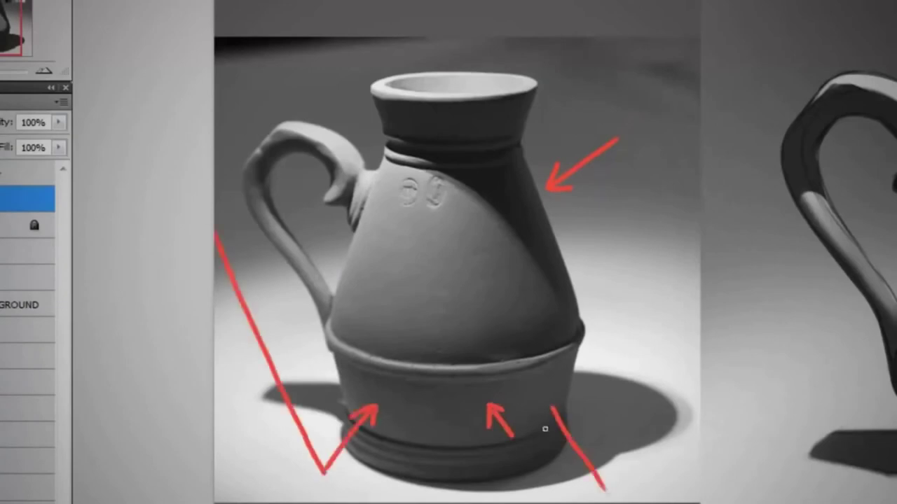
drag(680, 203, 641, 227)
drag(595, 400, 575, 361)
drag(324, 312, 599, 319)
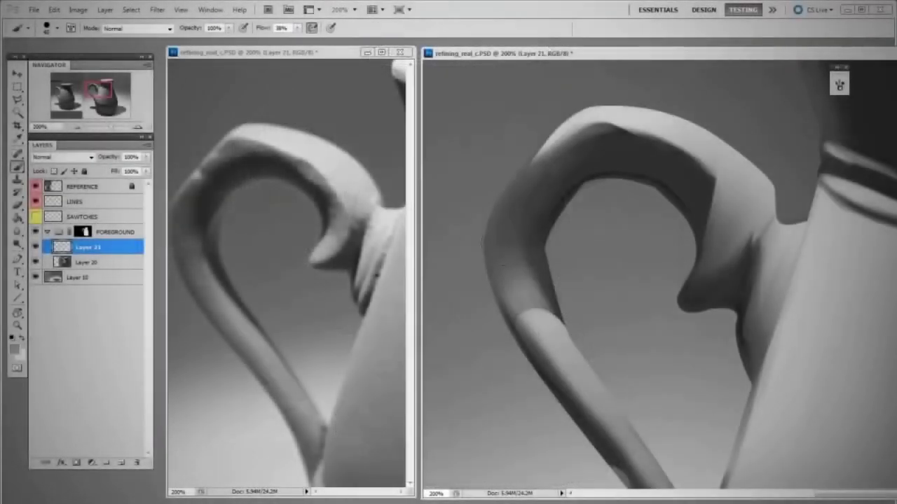
- Paint darker low-flow shading along the inner edge of the handle in the zoomed view
drag(588, 389, 510, 271)
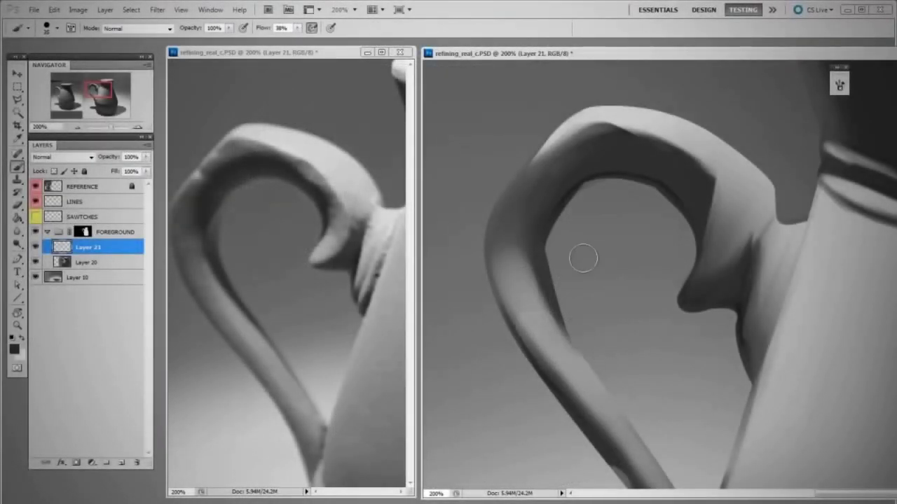